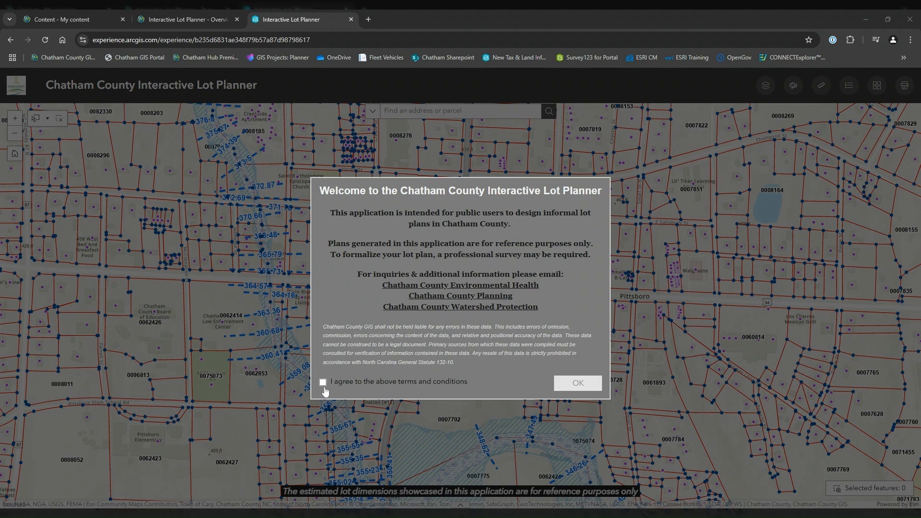
Step: Accept the terms and conditions and locate parcel 0000600 on the map, leaving the parcel search cleared
{"action": "left_click", "coordinate": [562, 385]}
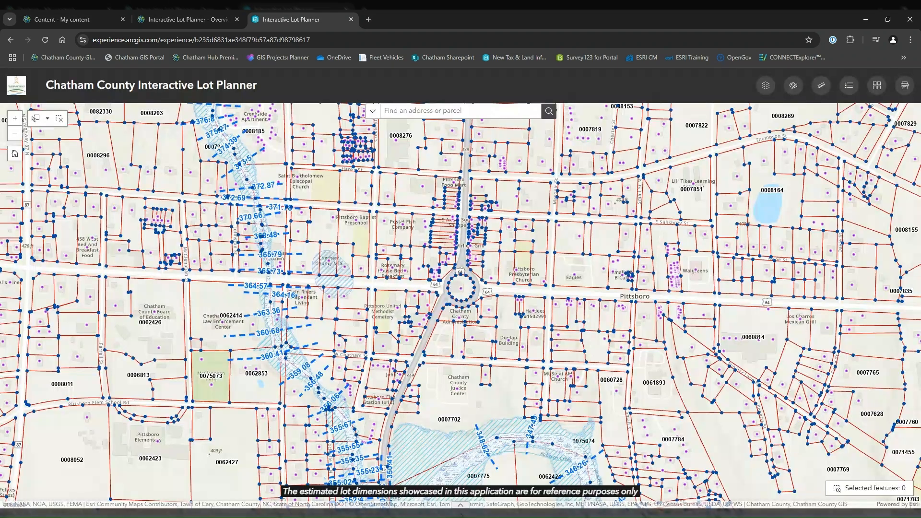
{"action": "left_click", "coordinate": [487, 111]}
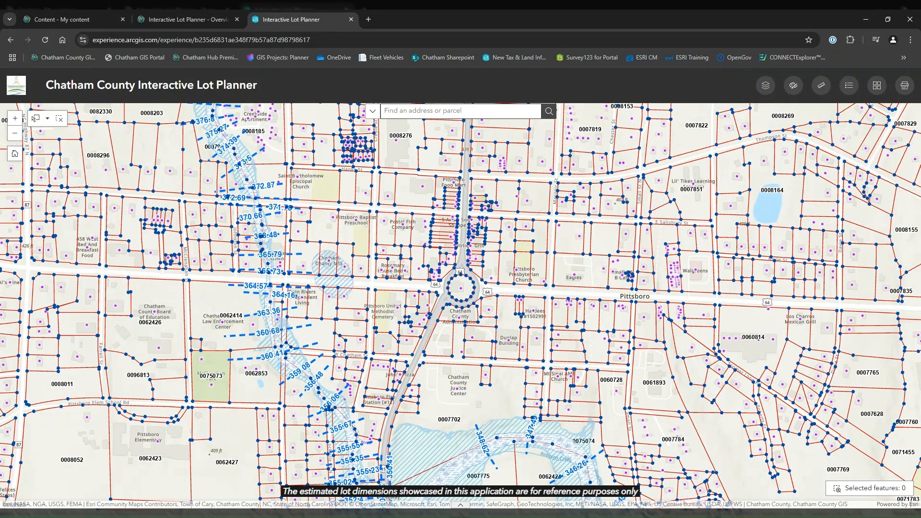
{"action": "type", "text": "600"}
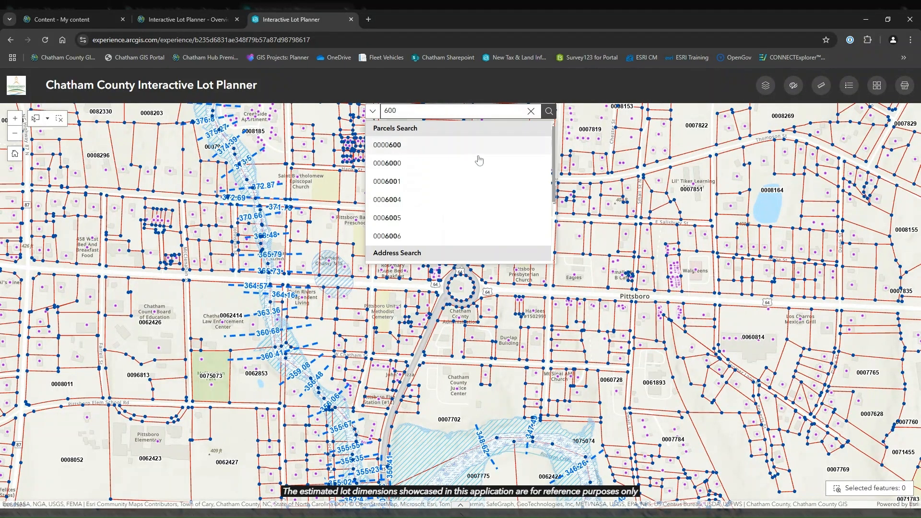
{"action": "left_click", "coordinate": [437, 151]}
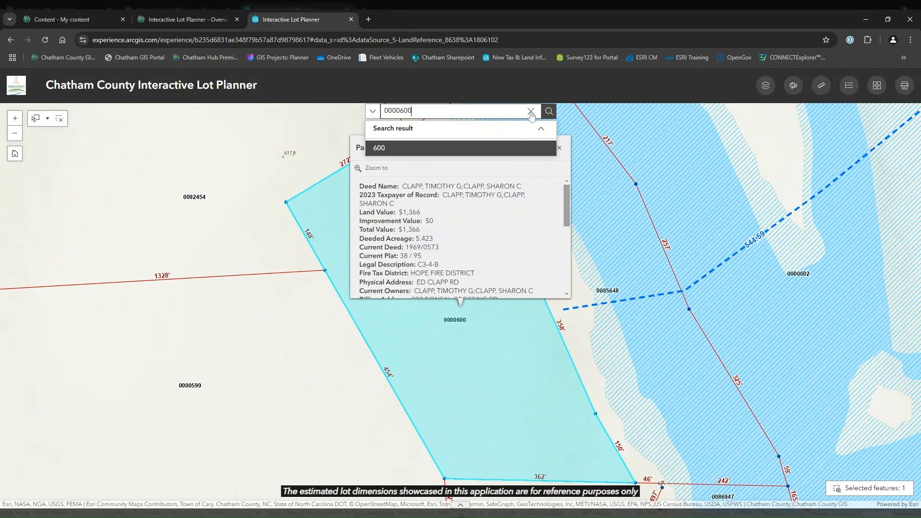
{"action": "left_click", "coordinate": [530, 111]}
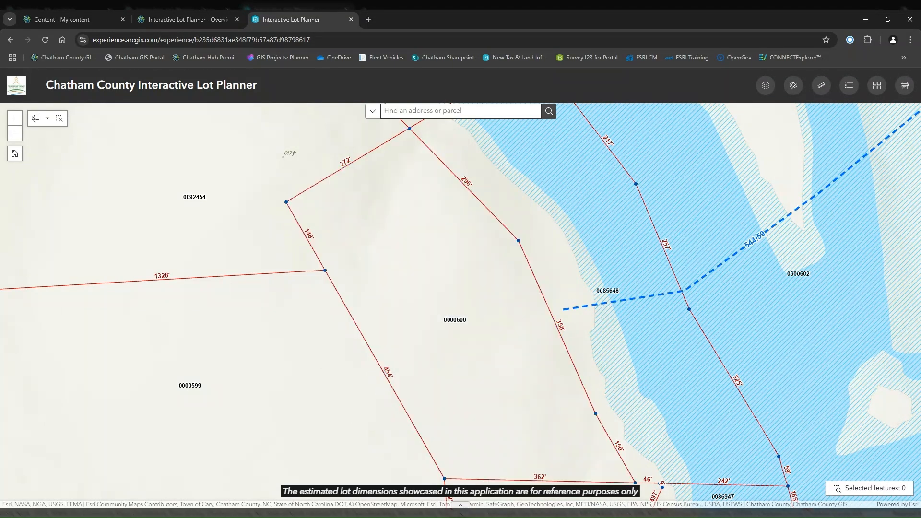
Step: Set up the Draw widget's polyline tool with the thin blue line symbol and length measurement in feet
{"action": "left_click", "coordinate": [794, 86]}
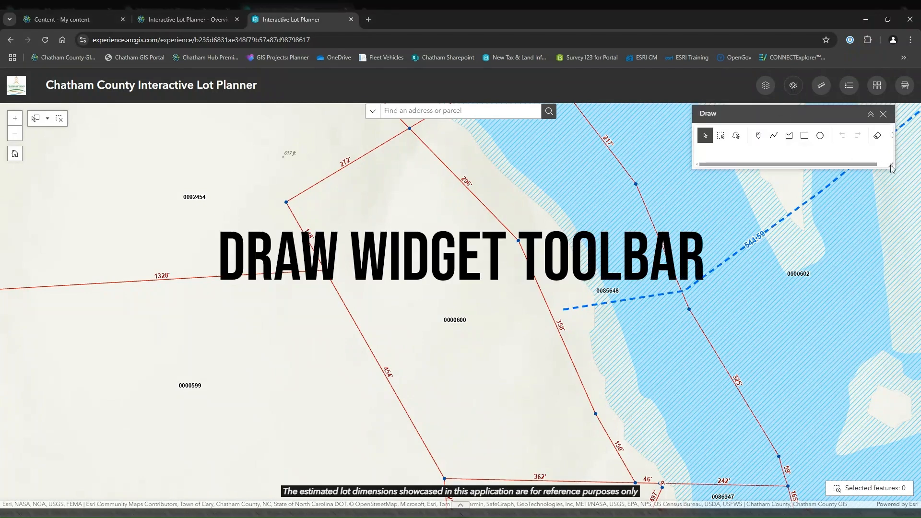
{"action": "mouse_move", "coordinate": [891, 165]}
{"action": "left_mouse_down"}
{"action": "mouse_move", "coordinate": [915, 242]}
{"action": "mouse_move", "coordinate": [909, 228]}
{"action": "left_mouse_up"}
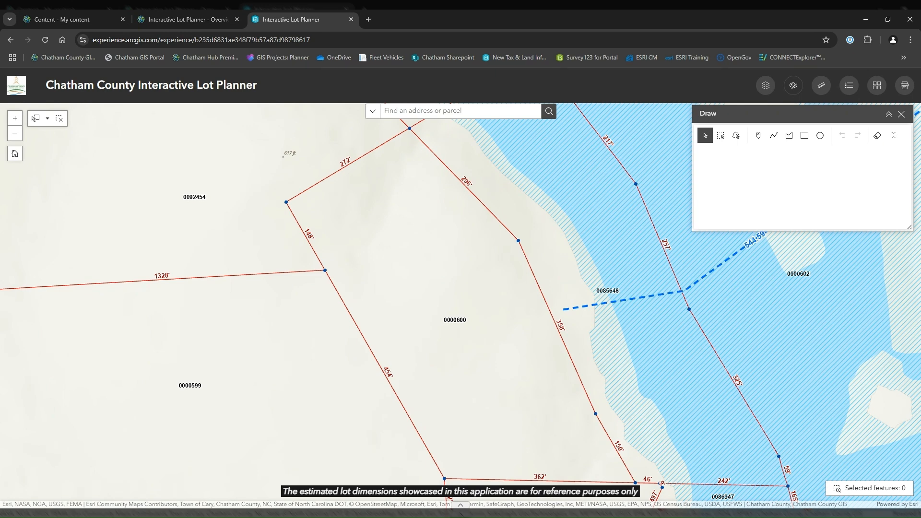
{"action": "left_click", "coordinate": [774, 137]}
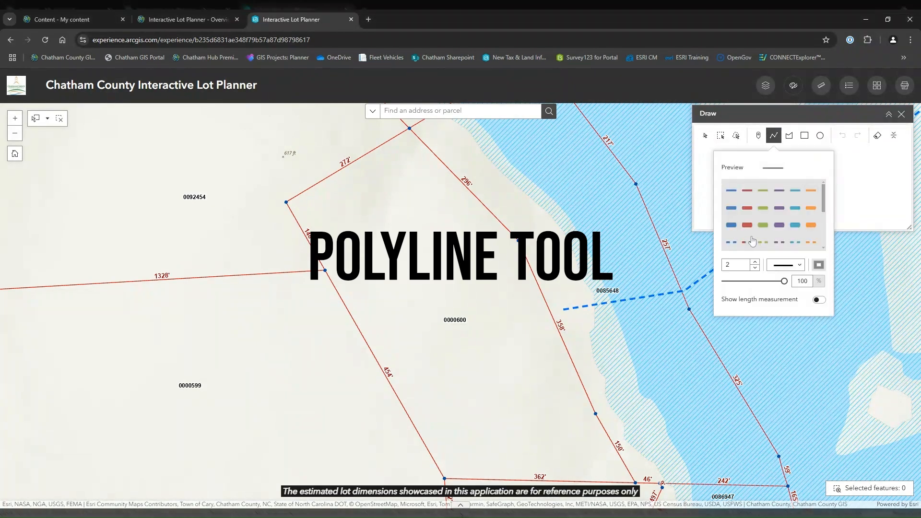
{"action": "left_click", "coordinate": [730, 192]}
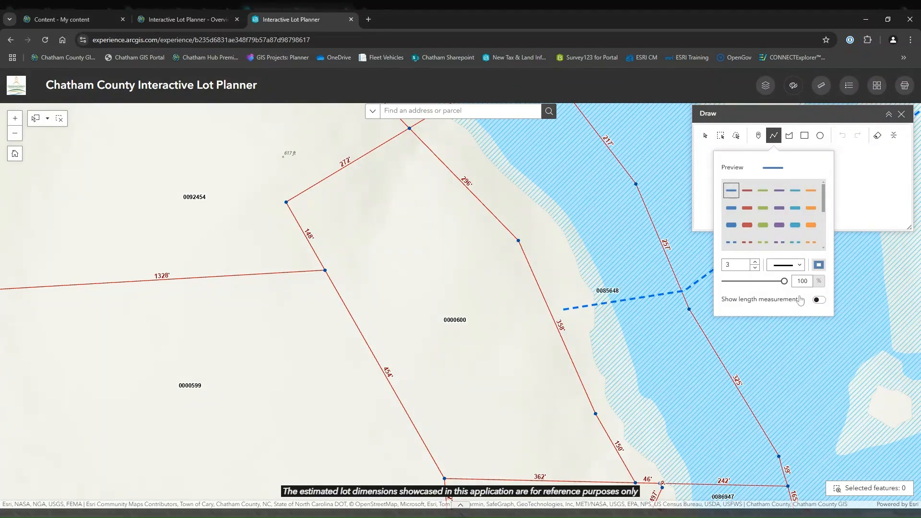
{"action": "left_click", "coordinate": [821, 302]}
{"action": "left_click", "coordinate": [802, 319]}
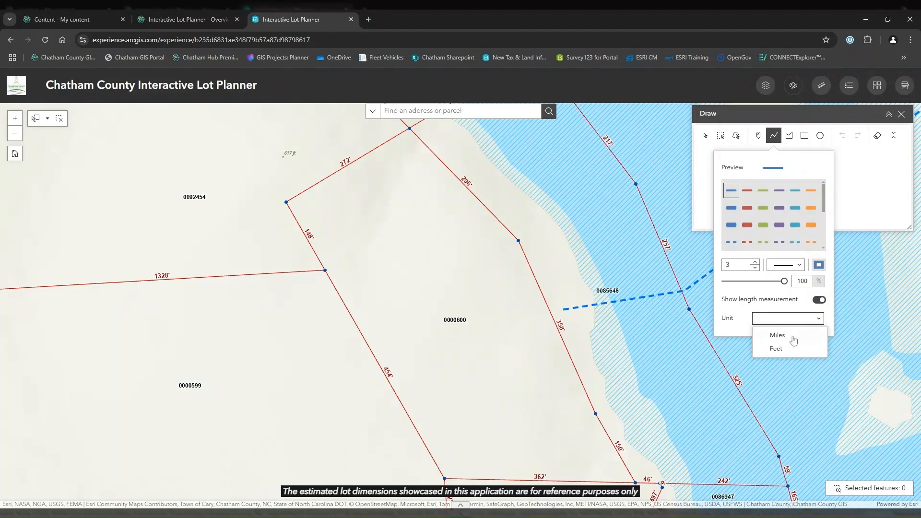
{"action": "left_click", "coordinate": [788, 354]}
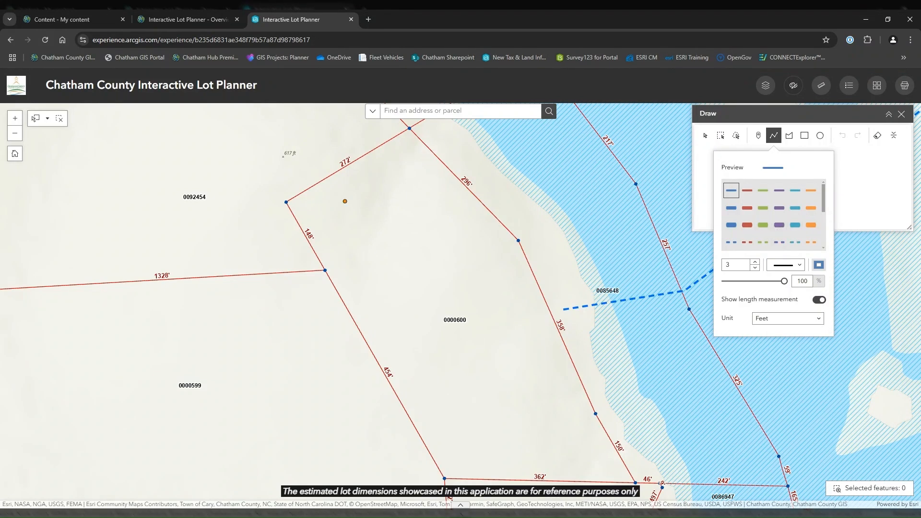
Step: Draw four separate lines of about 177.6, 198.8, 185.7 and 152 feet outlining a lot in the northern part of parcel 0000600
{"action": "left_click", "coordinate": [322, 210]}
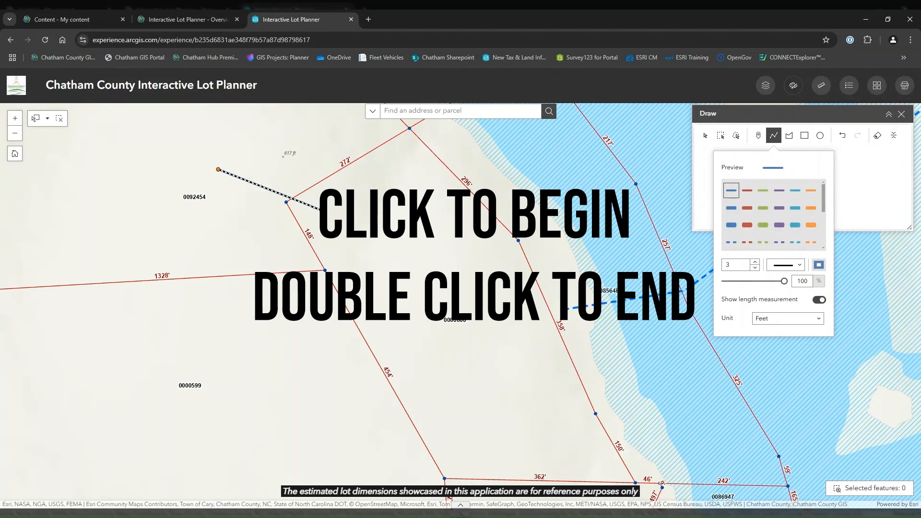
{"action": "double_click", "coordinate": [405, 166]}
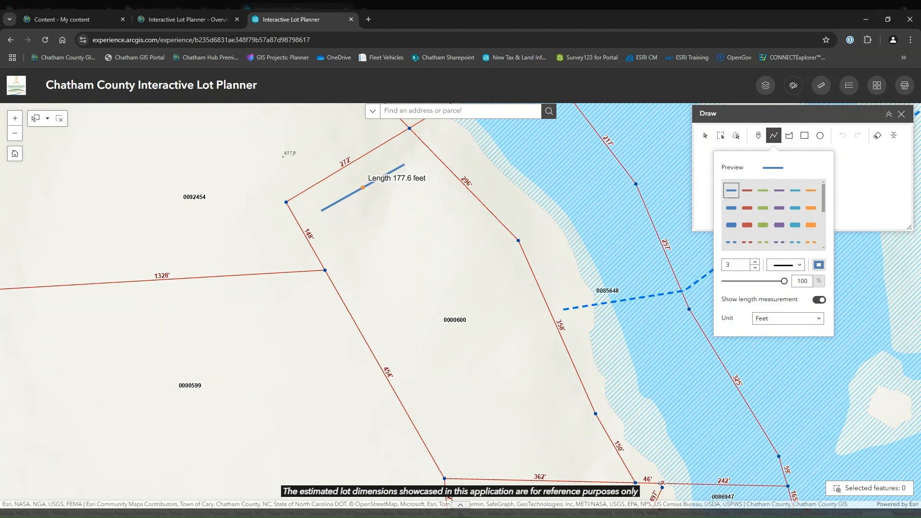
{"action": "left_click", "coordinate": [404, 166]}
{"action": "double_click", "coordinate": [478, 238]}
{"action": "left_click", "coordinate": [478, 239]}
{"action": "double_click", "coordinate": [389, 280]}
{"action": "left_click", "coordinate": [389, 280]}
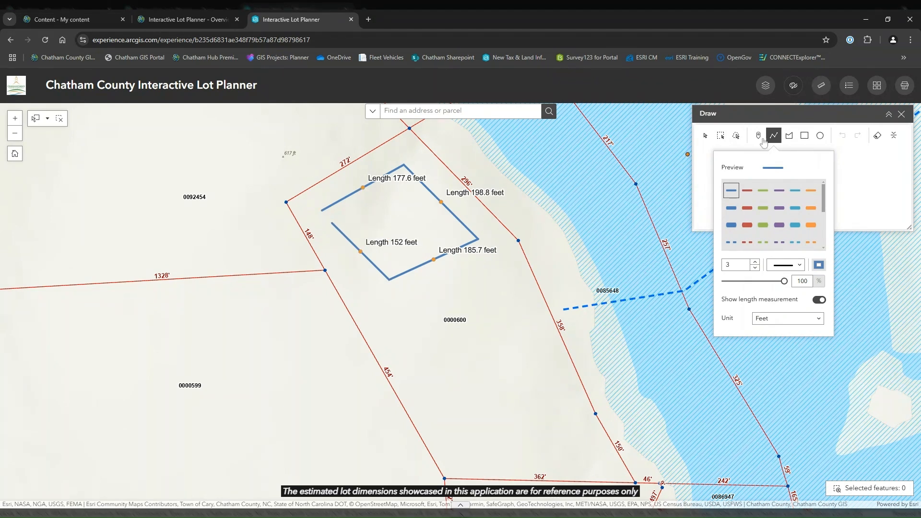
Step: Set up the polygon tool to show area in acres and perimeter in feet
{"action": "left_click", "coordinate": [789, 142]}
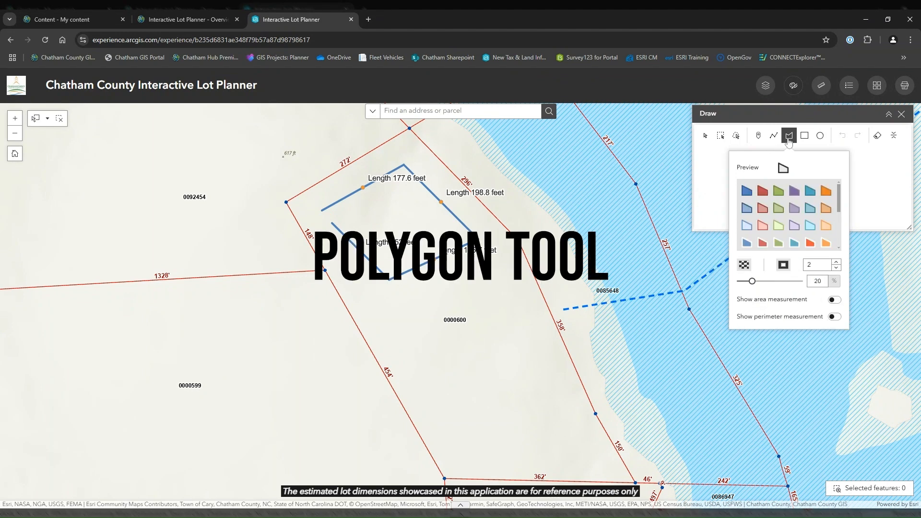
{"action": "left_click", "coordinate": [834, 300]}
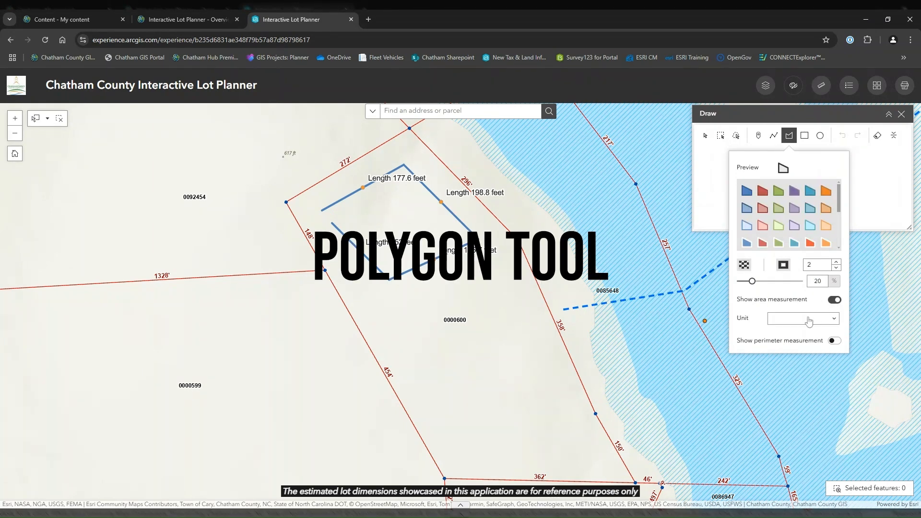
{"action": "left_click", "coordinate": [803, 320]}
{"action": "left_click", "coordinate": [799, 335]}
{"action": "left_click", "coordinate": [835, 341]}
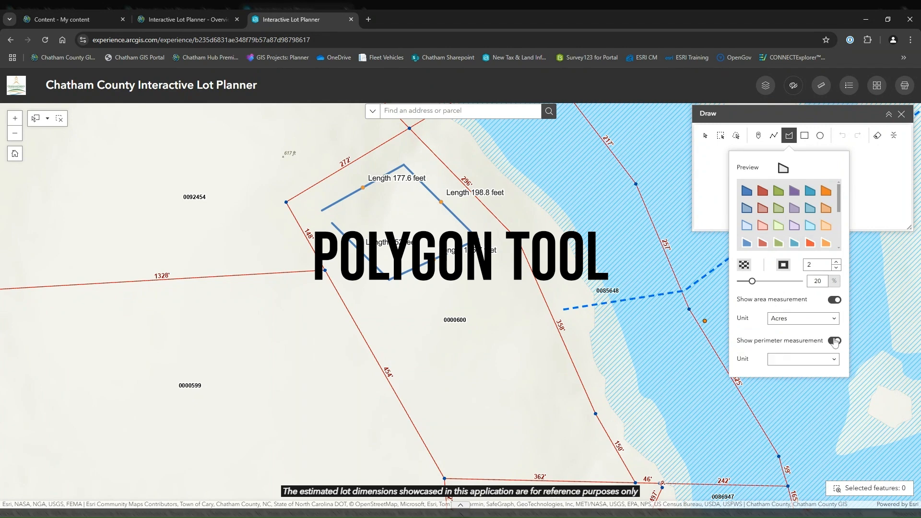
{"action": "left_click", "coordinate": [800, 363]}
{"action": "left_click", "coordinate": [792, 387]}
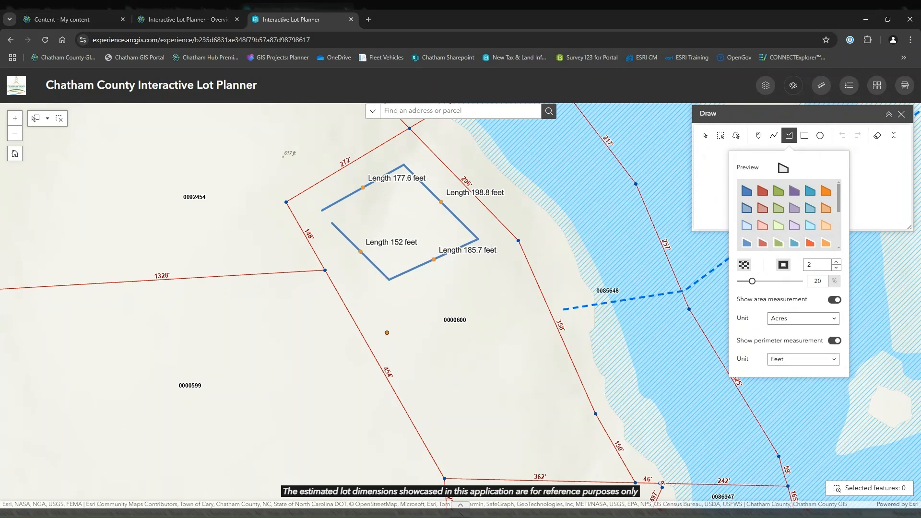
Step: Draw a four-sided polygon of about 0.5 acres and 624.9 feet perimeter below the blue lines in parcel 0000600
{"action": "left_click", "coordinate": [387, 332]}
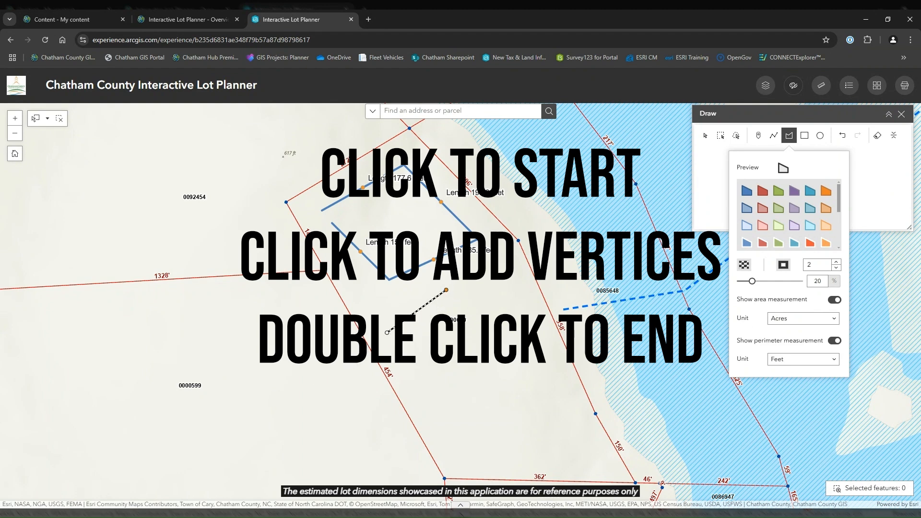
{"action": "left_click", "coordinate": [447, 291]}
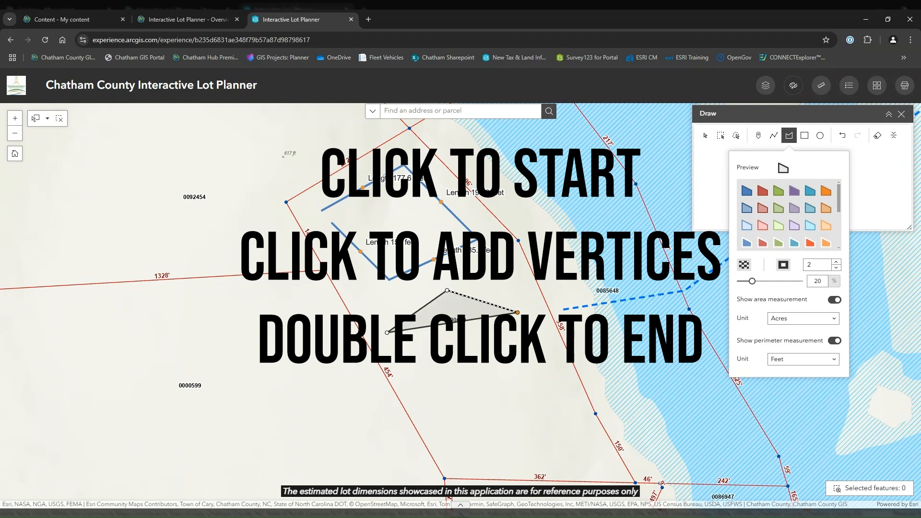
{"action": "left_click", "coordinate": [524, 316]}
{"action": "double_click", "coordinate": [479, 376]}
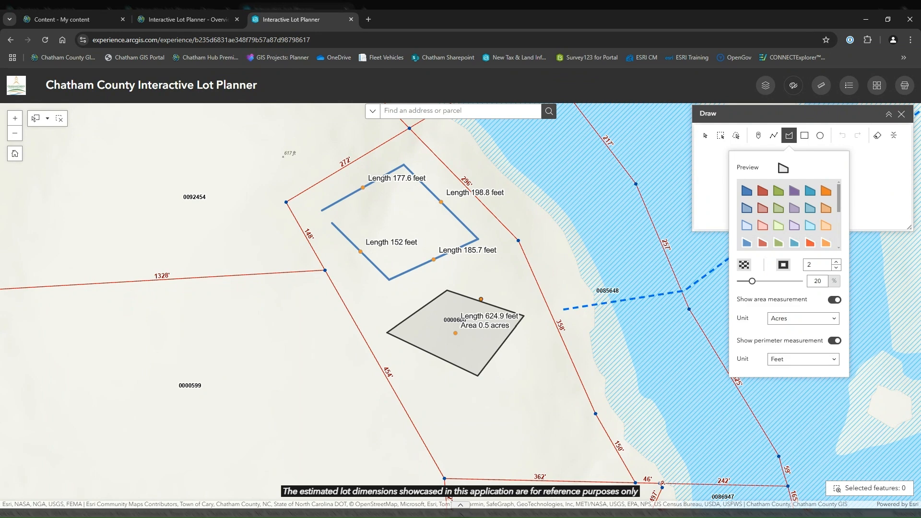
Step: Draw a rectangle of about 0.1 acres and 321.5 feet perimeter near the parcel's south end, with a small circle beside it
{"action": "left_click", "coordinate": [805, 135]}
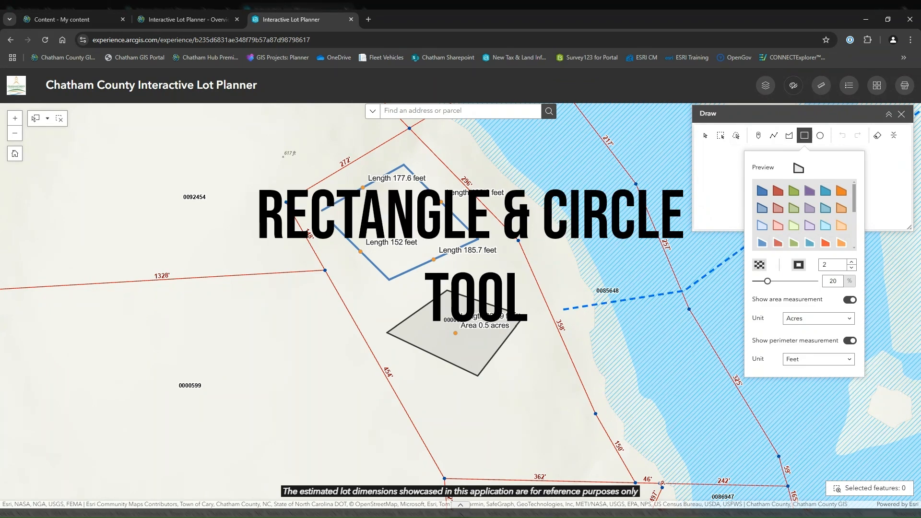
{"action": "left_click_drag", "start_coordinate": [447, 414], "coordinate": [561, 414]}
{"action": "left_click", "coordinate": [820, 135]}
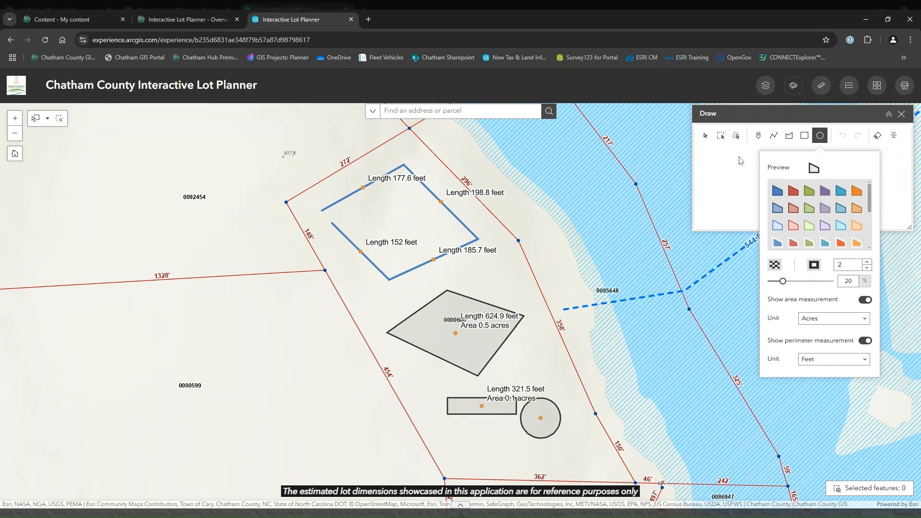
{"action": "key", "text": "Escape"}
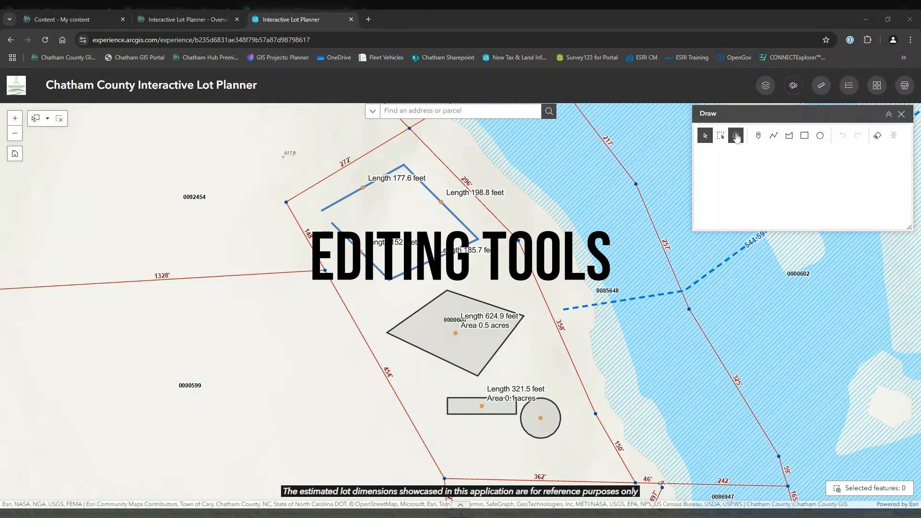
Step: Shrink and rotate the four-sided polygon, moving it toward the parcel's 454' boundary
{"action": "left_click", "coordinate": [417, 334]}
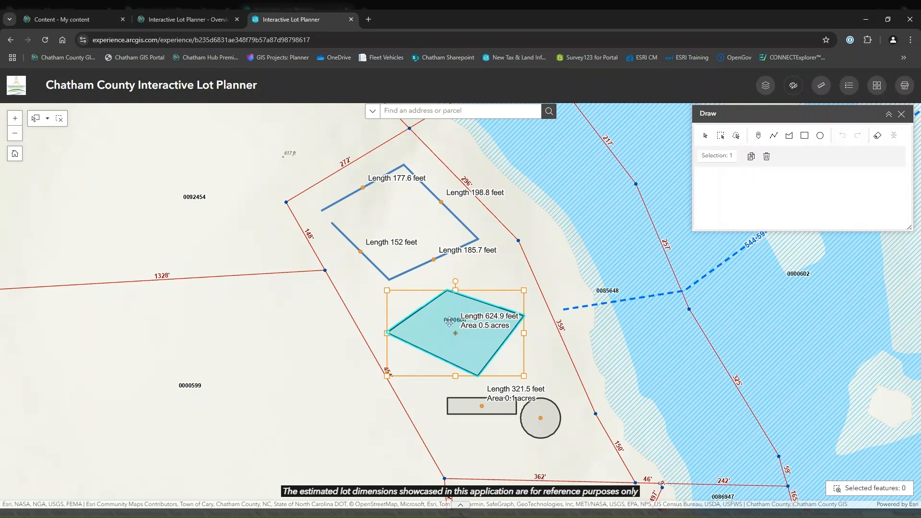
{"action": "left_click_drag", "start_coordinate": [387, 291], "coordinate": [403, 310]}
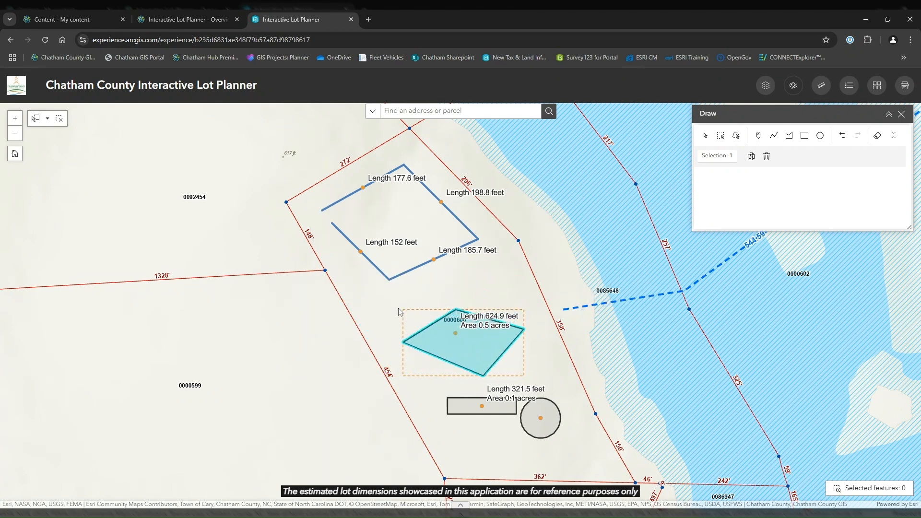
{"action": "mouse_move", "coordinate": [463, 301]}
{"action": "left_mouse_down"}
{"action": "mouse_move", "coordinate": [431, 308]}
{"action": "mouse_move", "coordinate": [466, 364]}
{"action": "mouse_move", "coordinate": [504, 346]}
{"action": "mouse_move", "coordinate": [476, 369]}
{"action": "mouse_move", "coordinate": [517, 279]}
{"action": "mouse_move", "coordinate": [629, 170]}
{"action": "mouse_move", "coordinate": [604, 204]}
{"action": "mouse_move", "coordinate": [386, 331]}
{"action": "left_mouse_up"}
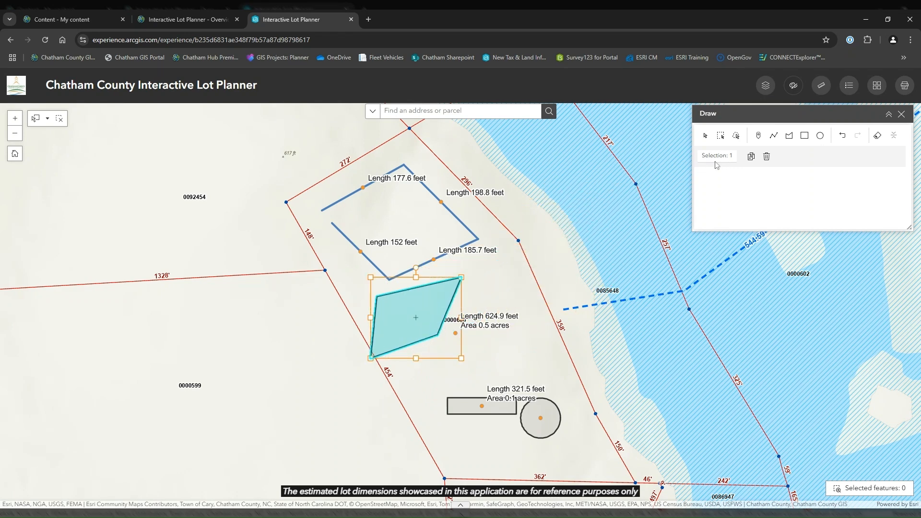
Step: Duplicate the four-sided polygon across the parcel's 358' boundary and delete both the copy and the original
{"action": "left_click", "coordinate": [752, 161]}
{"action": "left_click_drag", "start_coordinate": [430, 297], "coordinate": [547, 290]}
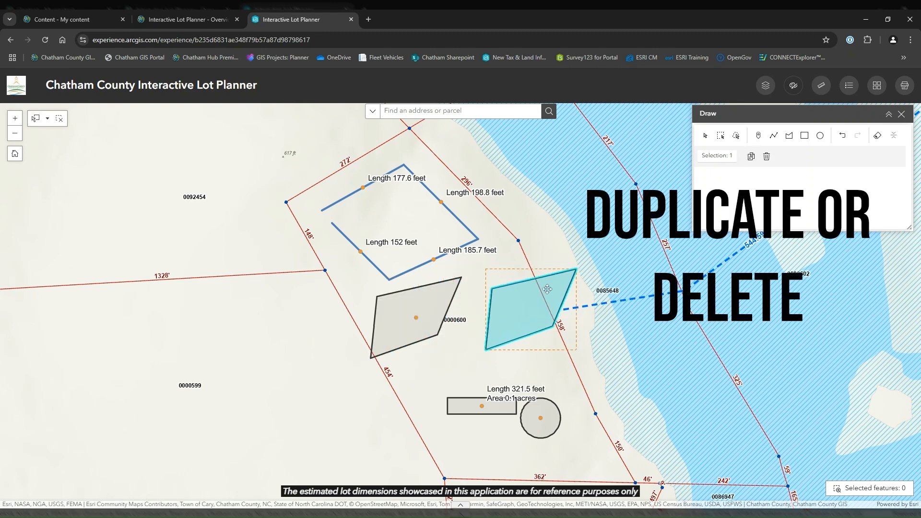
{"action": "left_click", "coordinate": [767, 156]}
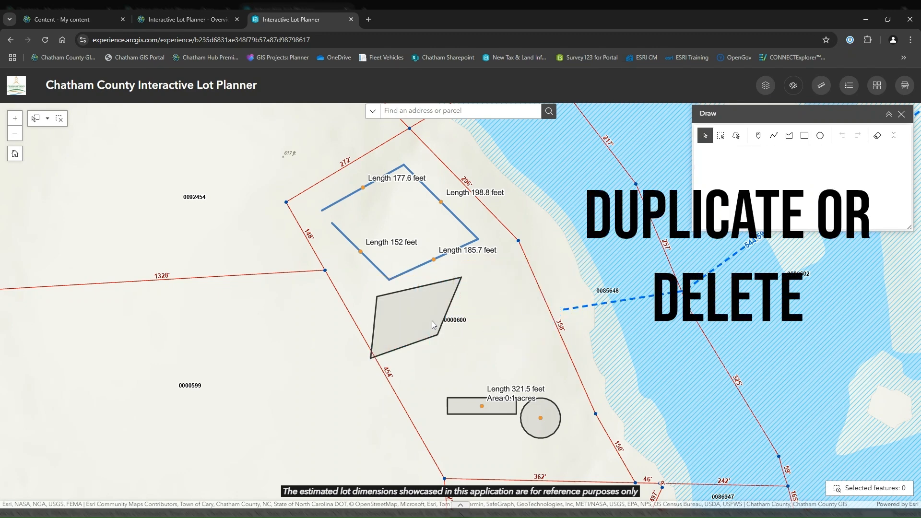
{"action": "left_click", "coordinate": [433, 324]}
{"action": "left_click", "coordinate": [769, 160]}
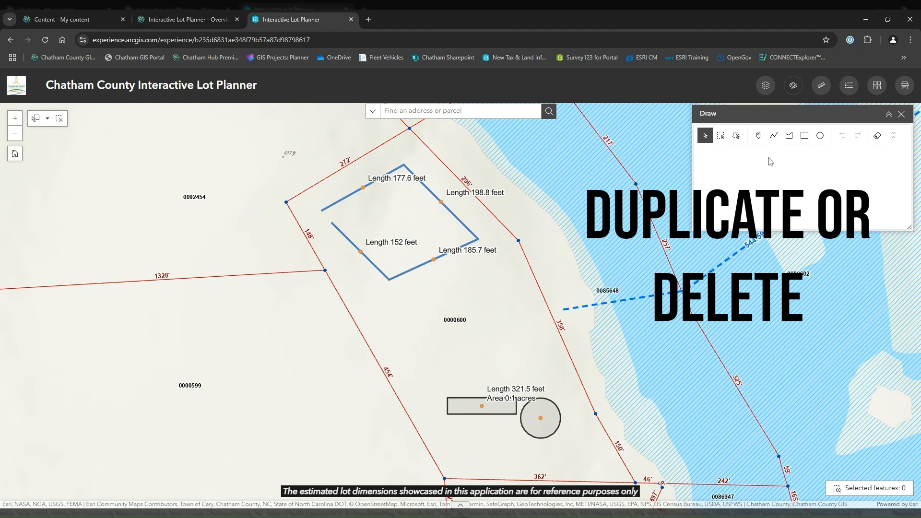
Step: Edit the vertices of the 152 feet line, extending its open end to meet the 177.6 feet line and close the outline
{"action": "left_click", "coordinate": [349, 244]}
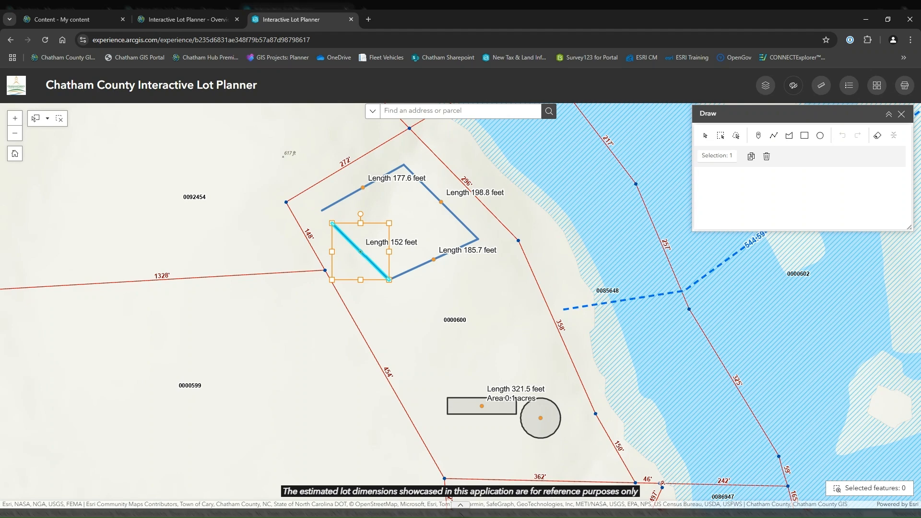
{"action": "left_click", "coordinate": [348, 244]}
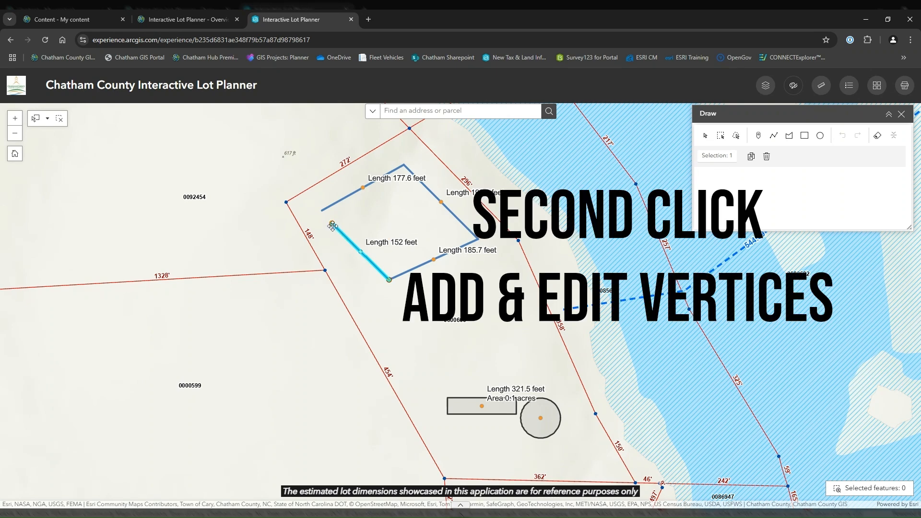
{"action": "mouse_move", "coordinate": [332, 225]}
{"action": "left_mouse_down"}
{"action": "mouse_move", "coordinate": [322, 271]}
{"action": "mouse_move", "coordinate": [321, 205]}
{"action": "mouse_move", "coordinate": [321, 217]}
{"action": "left_mouse_up"}
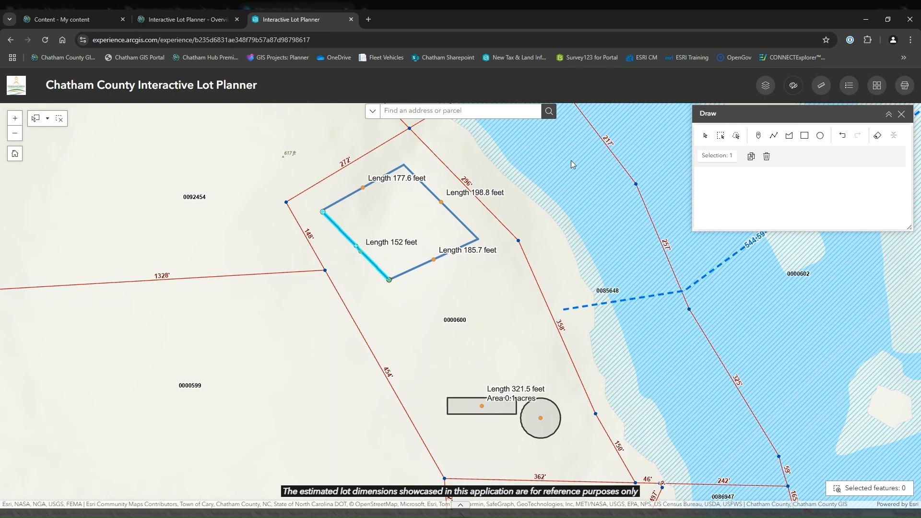
{"action": "left_click", "coordinate": [705, 136]}
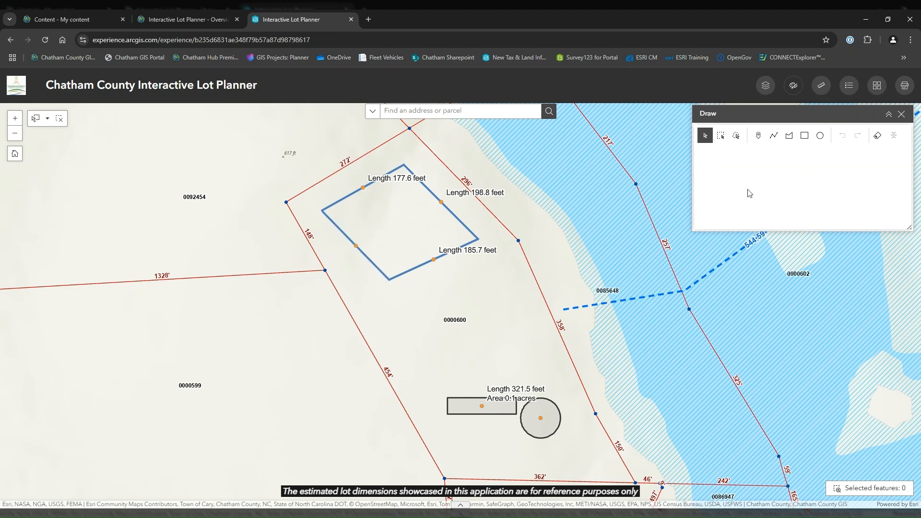
{"action": "scroll", "coordinate": [408, 213], "scroll_direction": "up", "scroll_amount": 1}
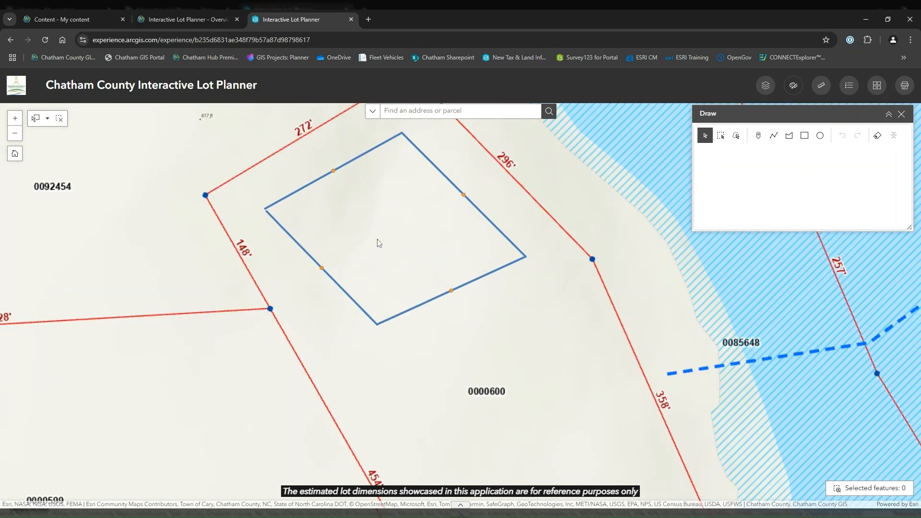
Step: Replace the Draw widget with the Print widget and show the print area, framing parcel 0000600 and its sketches inside it
{"action": "scroll", "coordinate": [385, 261], "scroll_direction": "down", "scroll_amount": 1}
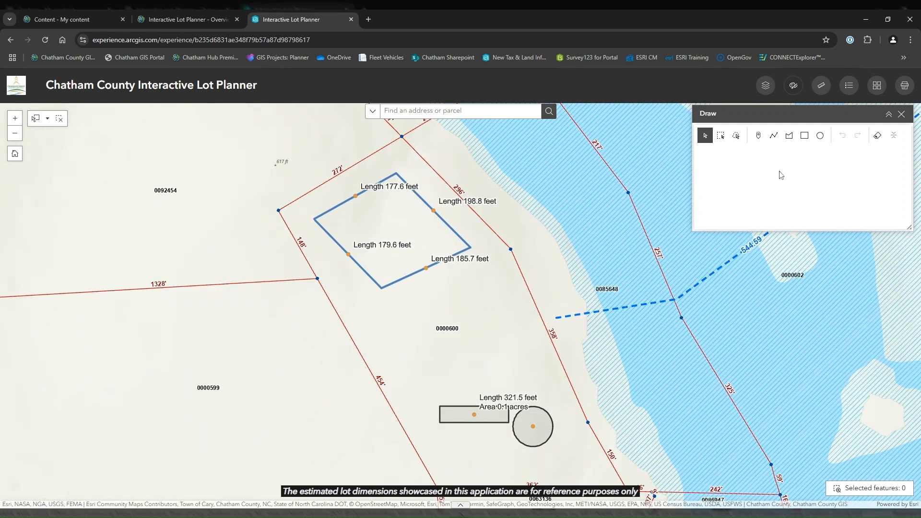
{"action": "left_click", "coordinate": [902, 116]}
{"action": "left_click", "coordinate": [906, 86]}
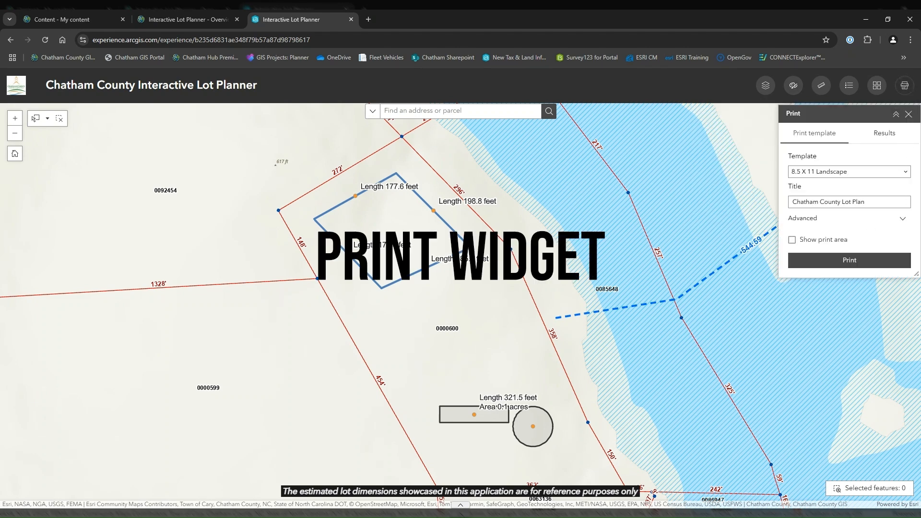
{"action": "left_click", "coordinate": [792, 240]}
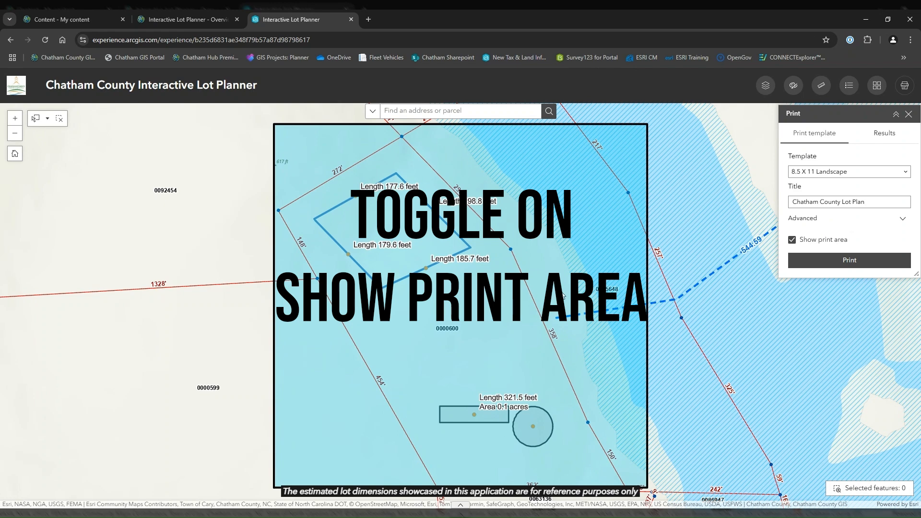
{"action": "left_click_drag", "start_coordinate": [582, 321], "coordinate": [545, 288]}
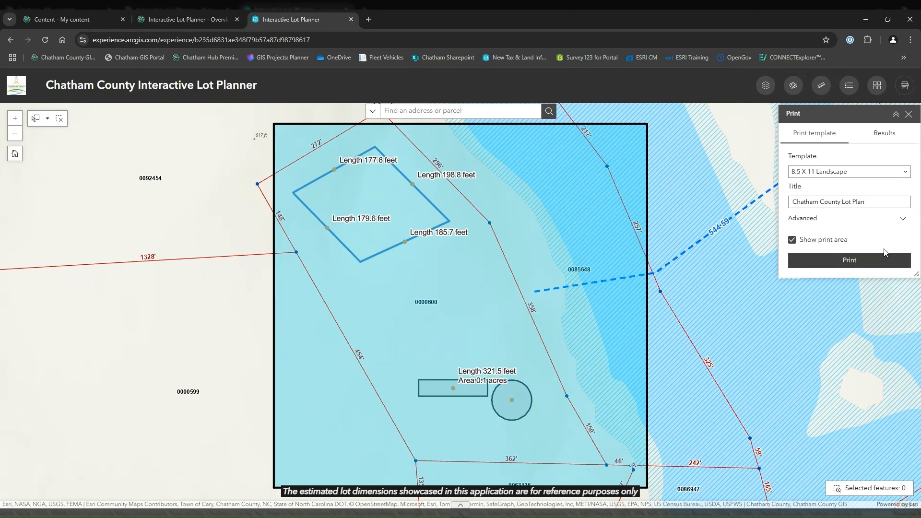
Step: Choose the 11 X 17 Landscape print template and frame the whole parcel within its larger print area
{"action": "left_click", "coordinate": [857, 174]}
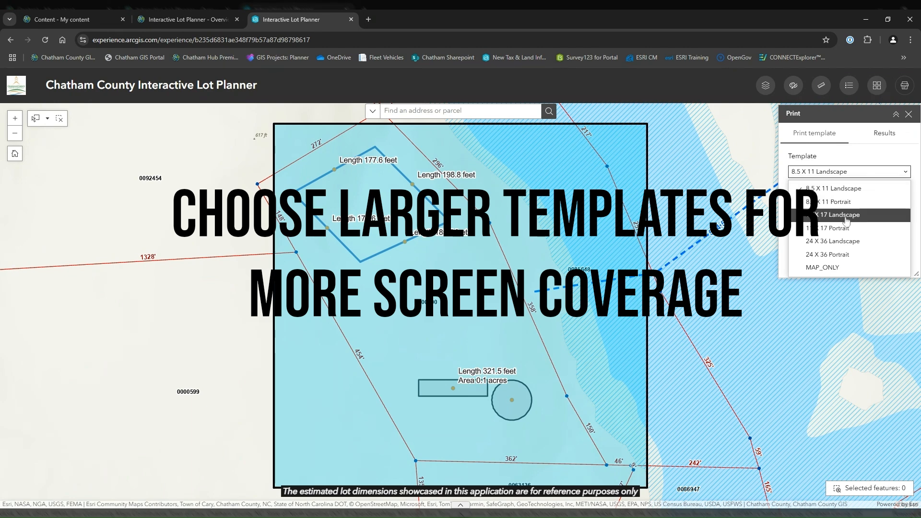
{"action": "left_click", "coordinate": [846, 214]}
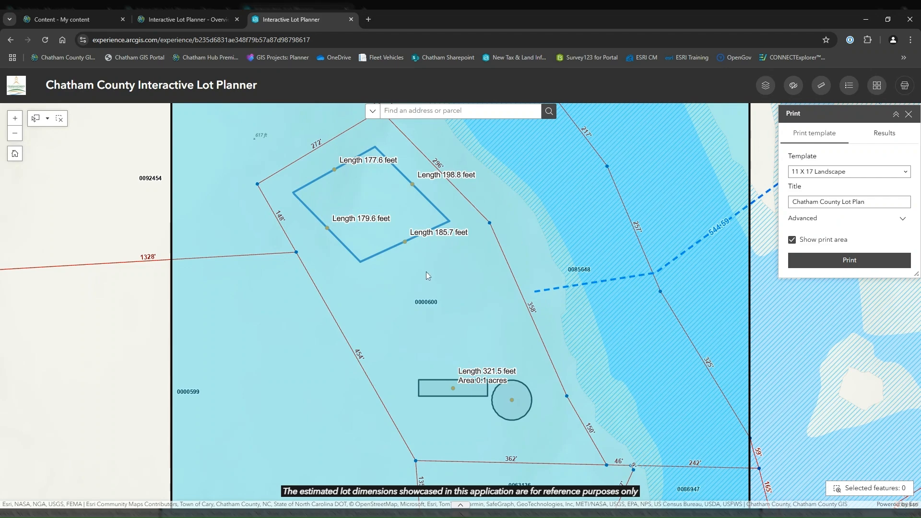
{"action": "scroll", "coordinate": [428, 275], "scroll_direction": "down", "scroll_amount": 2}
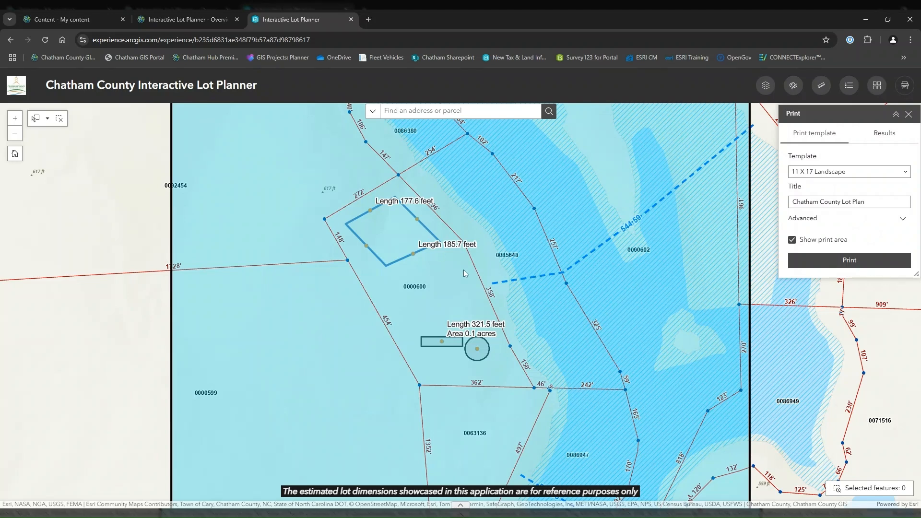
{"action": "scroll", "coordinate": [463, 270], "scroll_direction": "up", "scroll_amount": 2}
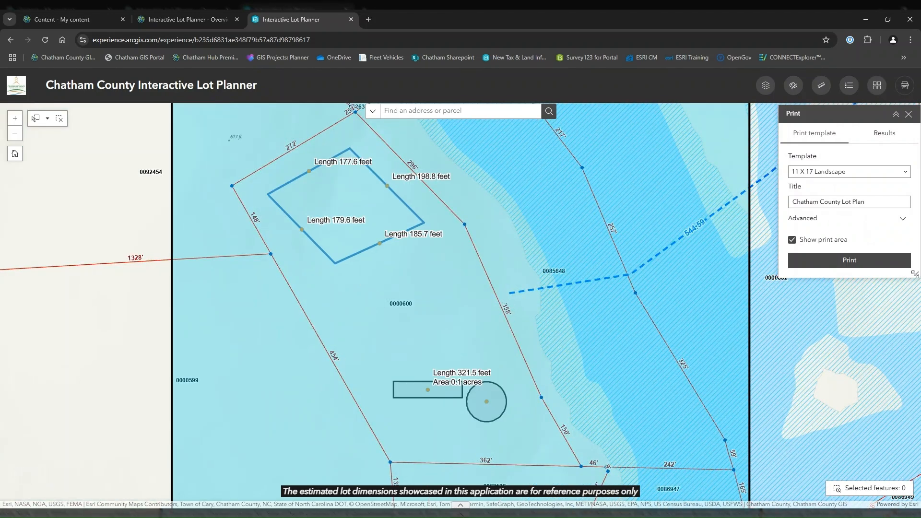
Step: Enlarge the Print widget and set the scalebar unit to Feet in the advanced layout options
{"action": "left_click_drag", "start_coordinate": [914, 274], "coordinate": [906, 404]}
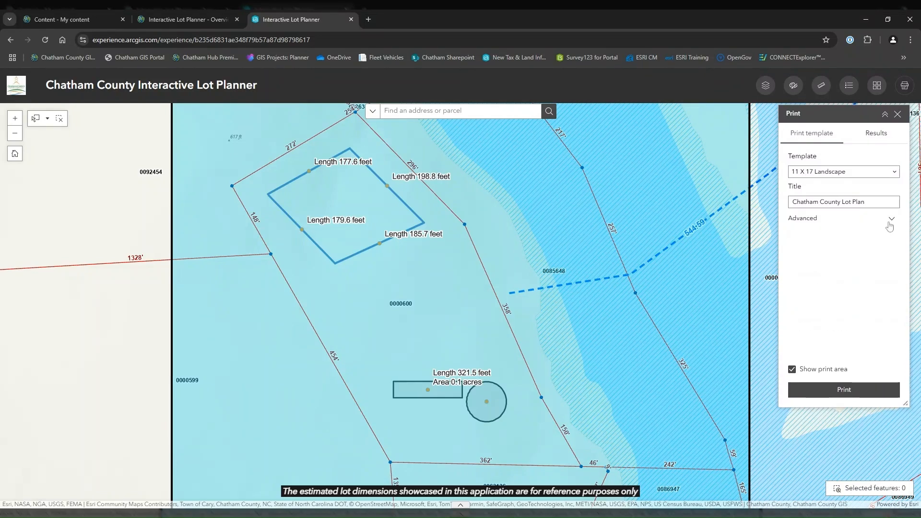
{"action": "left_click", "coordinate": [891, 224]}
{"action": "scroll", "coordinate": [885, 232], "scroll_direction": "down", "scroll_amount": 1}
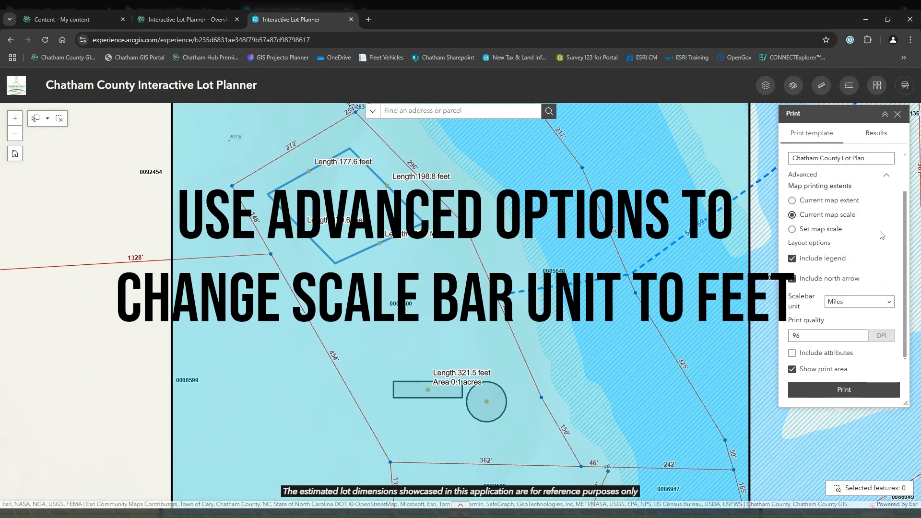
{"action": "left_click", "coordinate": [861, 306]}
{"action": "left_click", "coordinate": [857, 360]}
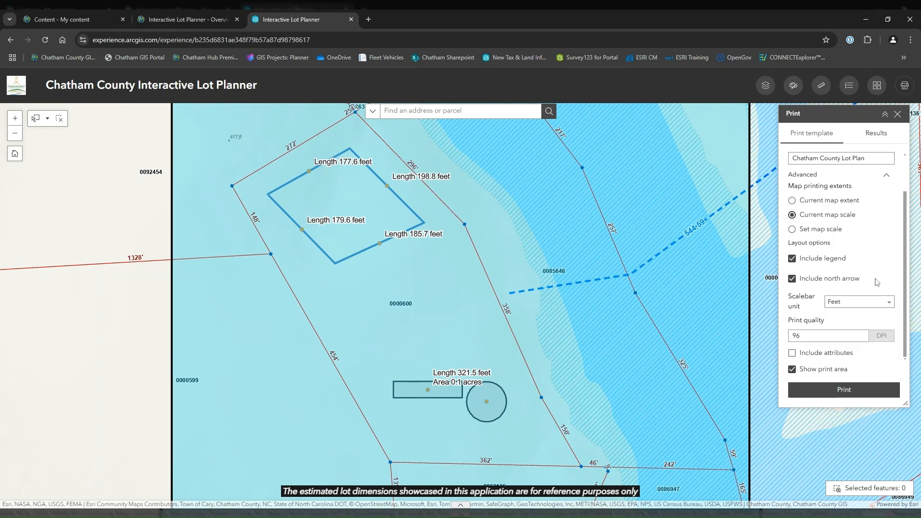
Step: Print the Chatham County Lot Plan and open the resulting PDF to review its map, legend and scale bar
{"action": "left_click", "coordinate": [859, 390]}
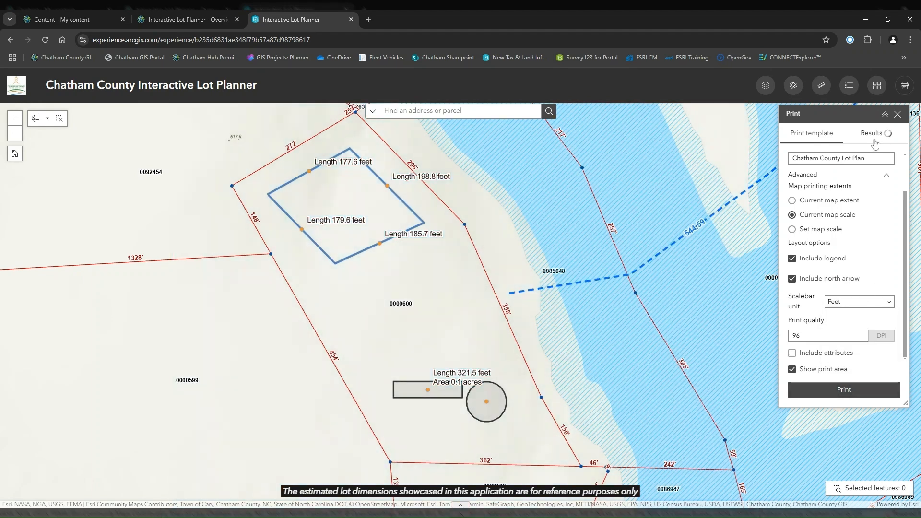
{"action": "left_click", "coordinate": [875, 134]}
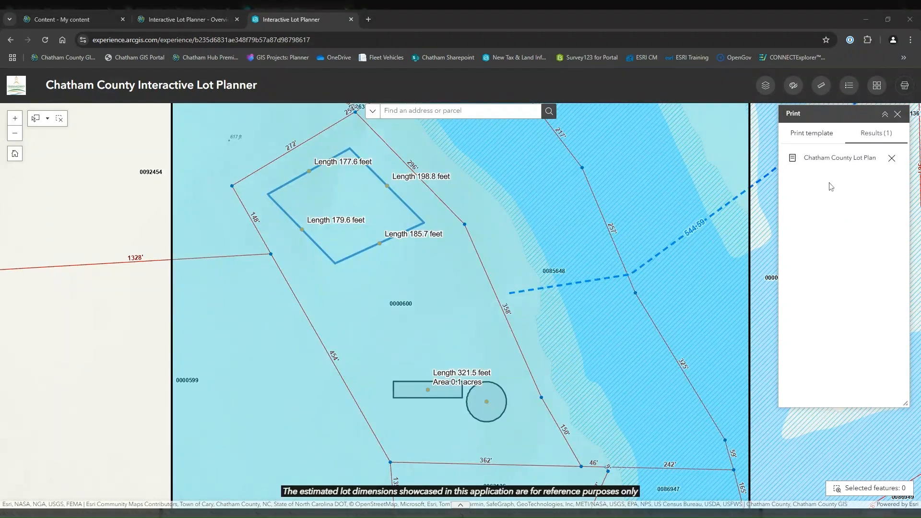
{"action": "left_click", "coordinate": [833, 165]}
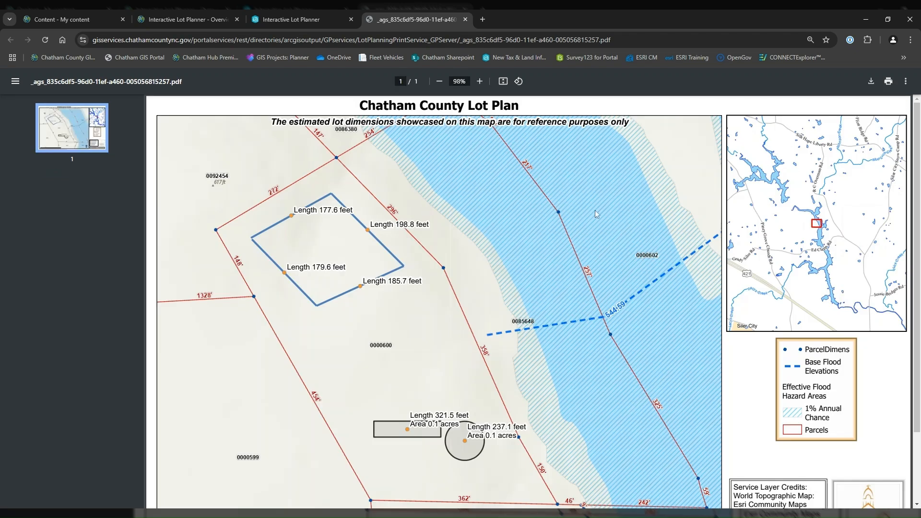
{"action": "scroll", "coordinate": [576, 249], "scroll_direction": "down", "scroll_amount": 2}
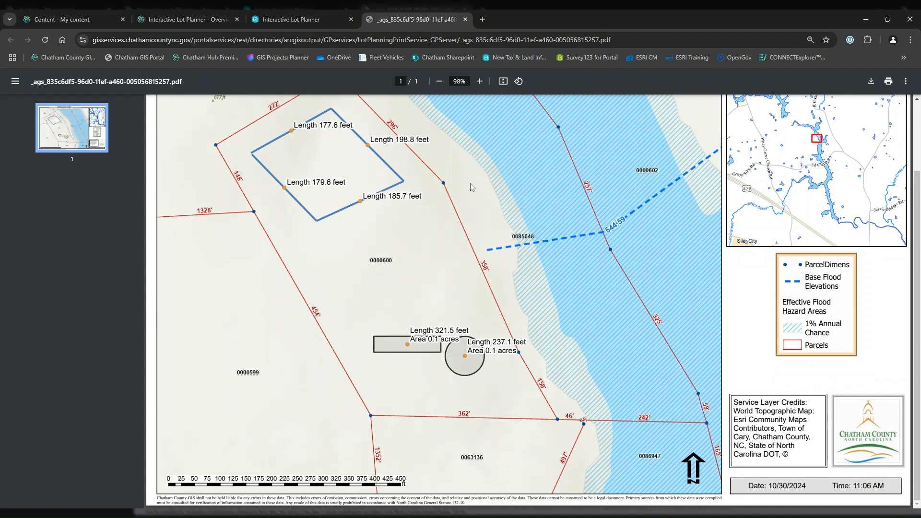
{"action": "scroll", "coordinate": [610, 336], "scroll_direction": "up", "scroll_amount": 2}
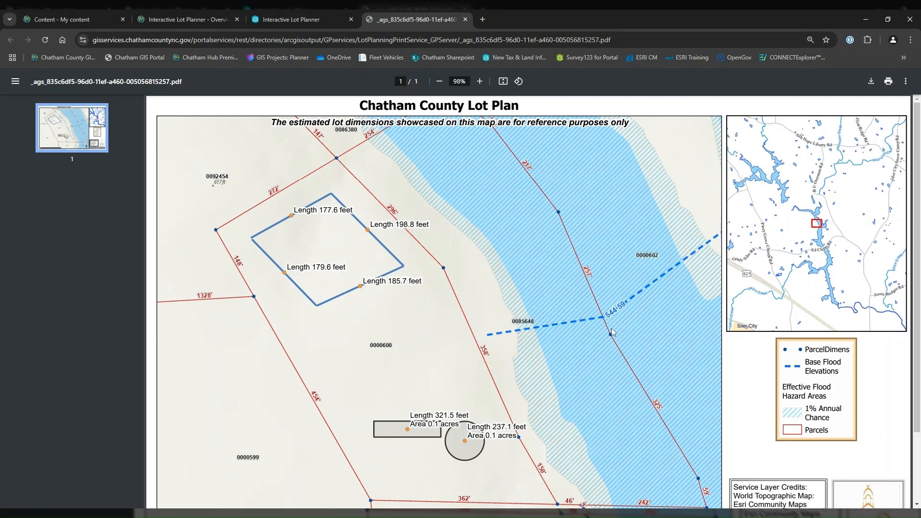